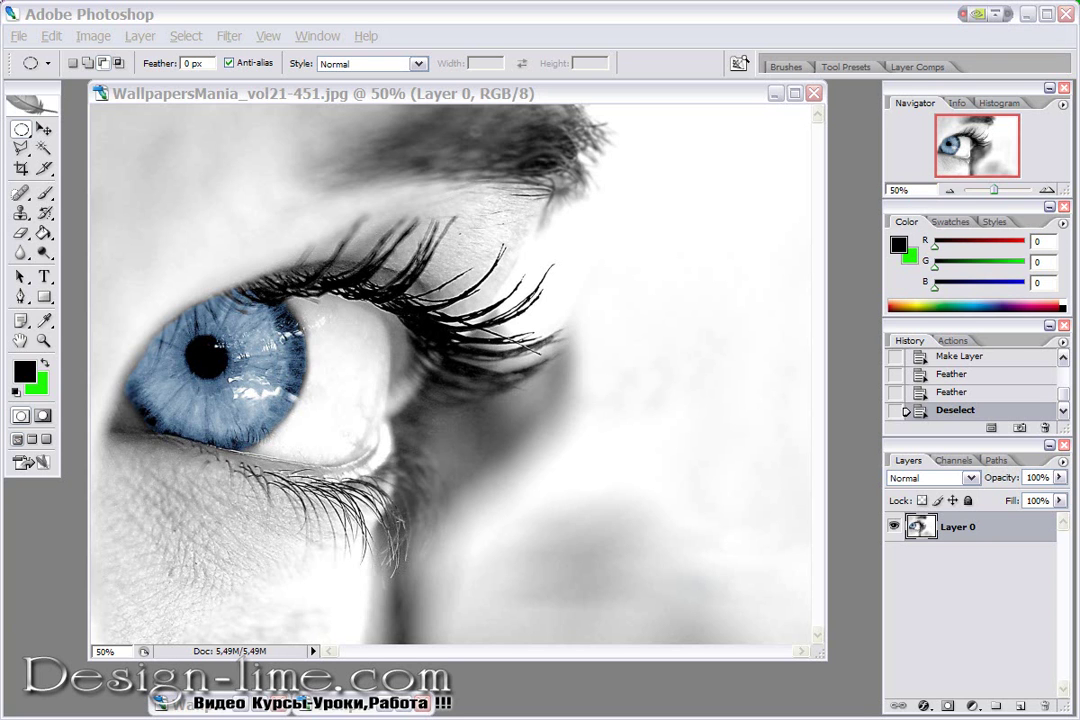
# Draw an elliptical marquee fitted around the blue iris, then set subtract-from-selection mode
pyautogui.moveTo(552, 98); pyautogui.dragTo(558, 117)
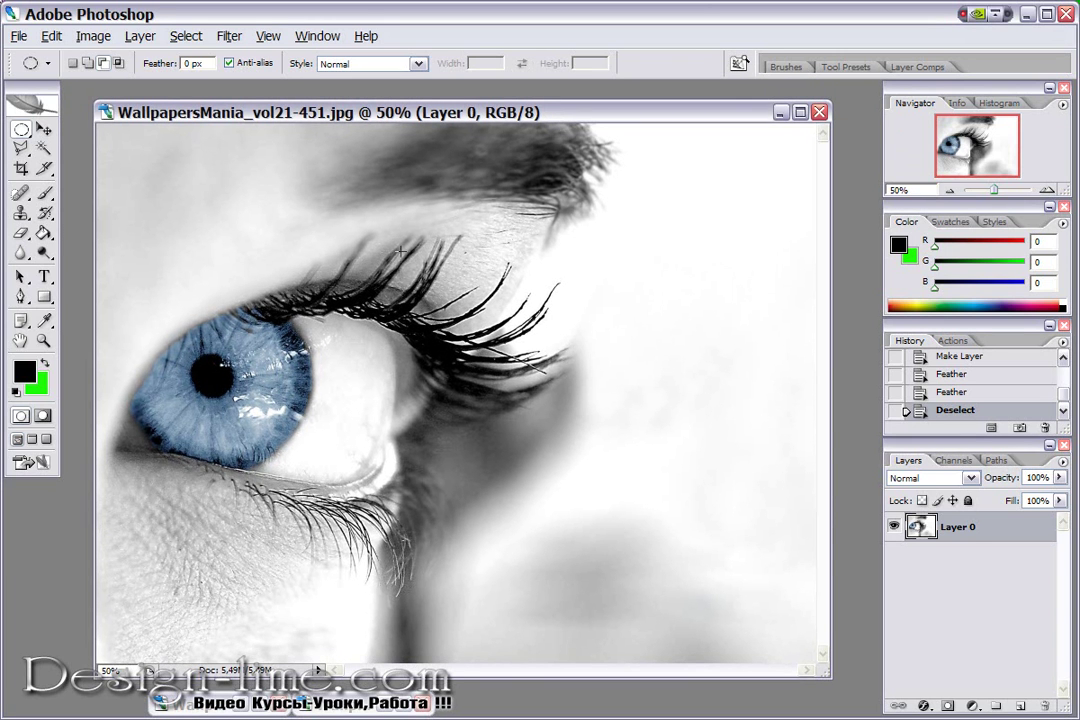
pyautogui.moveTo(153, 115); pyautogui.dragTo(158, 113)
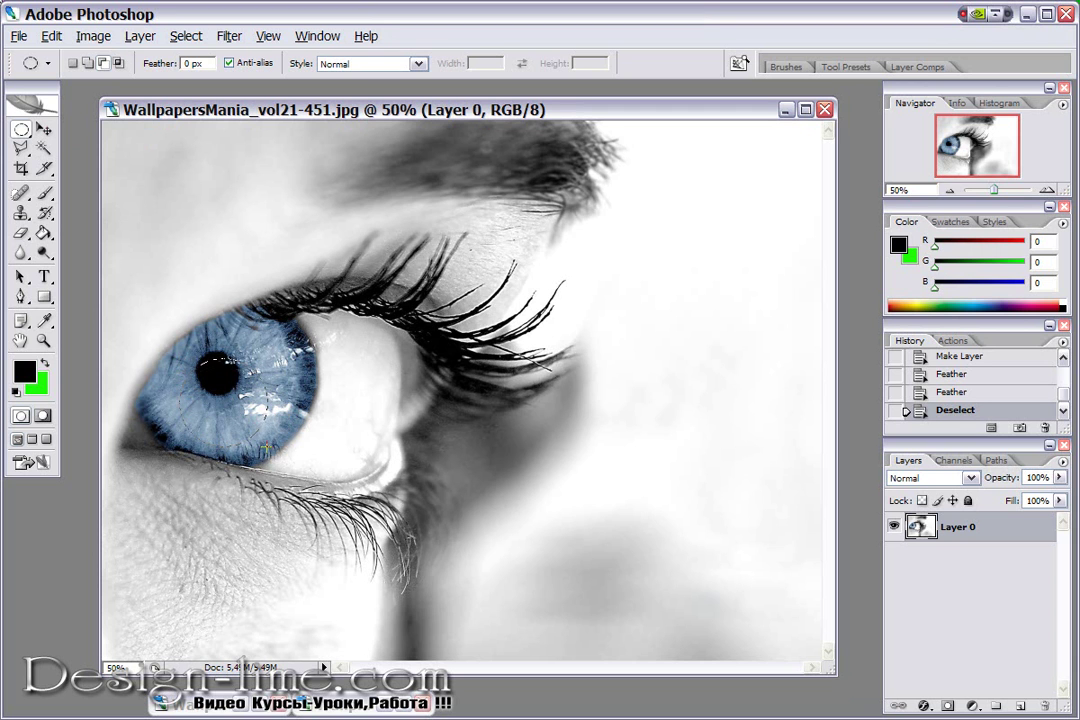
pyautogui.moveTo(165, 315); pyautogui.dragTo(335, 512)
pyautogui.moveTo(333, 533); pyautogui.dragTo(318, 469)
pyautogui.moveTo(318, 469); pyautogui.dragTo(315, 468)
pyautogui.moveTo(314, 469); pyautogui.dragTo(316, 469)
pyautogui.moveTo(316, 469); pyautogui.dragTo(318, 468)
pyautogui.moveTo(318, 468); pyautogui.dragTo(318, 468)
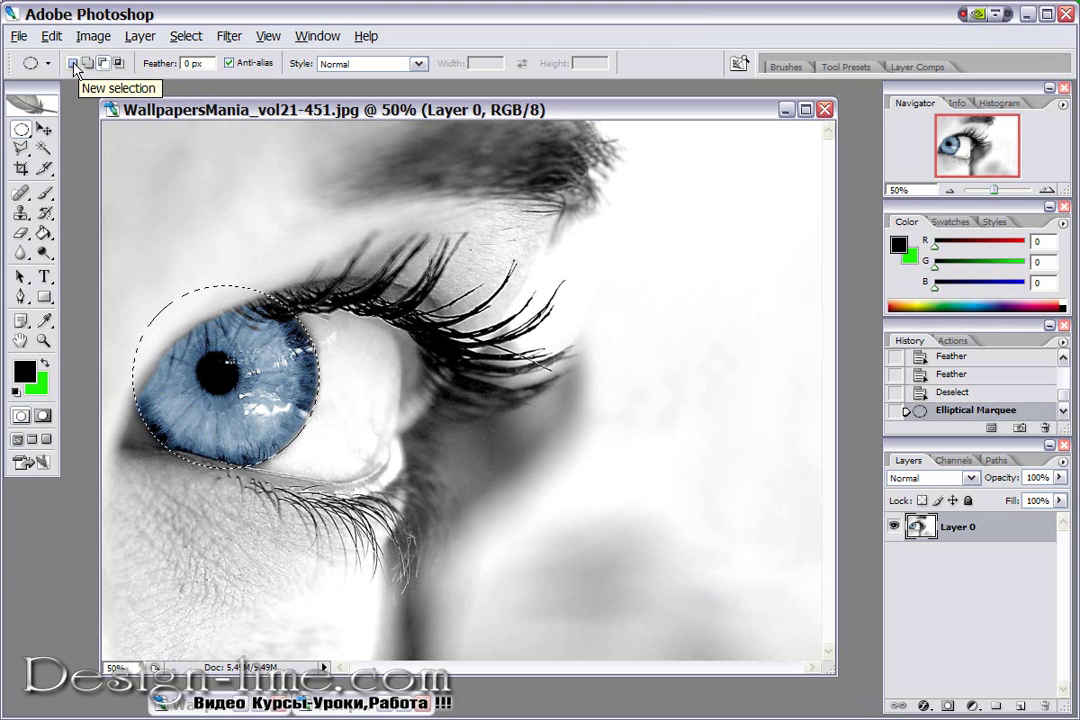
pyautogui.click(104, 63)
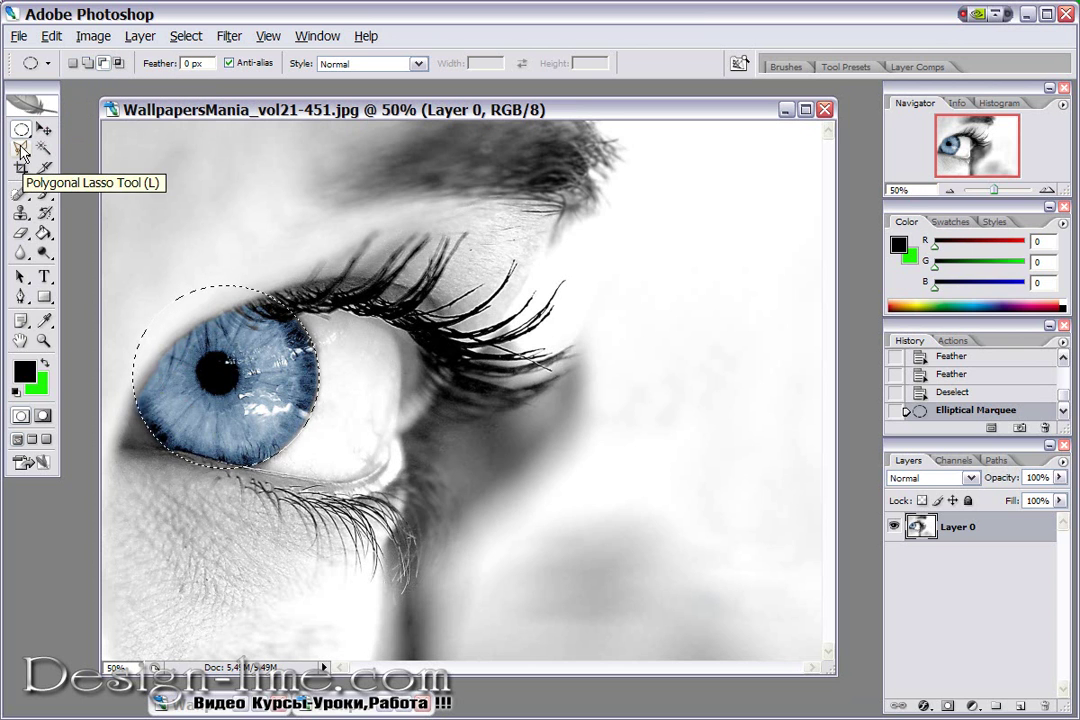
# With the Polygonal Lasso, cut the skin at the lower left out of the iris selection
pyautogui.click(21, 150)
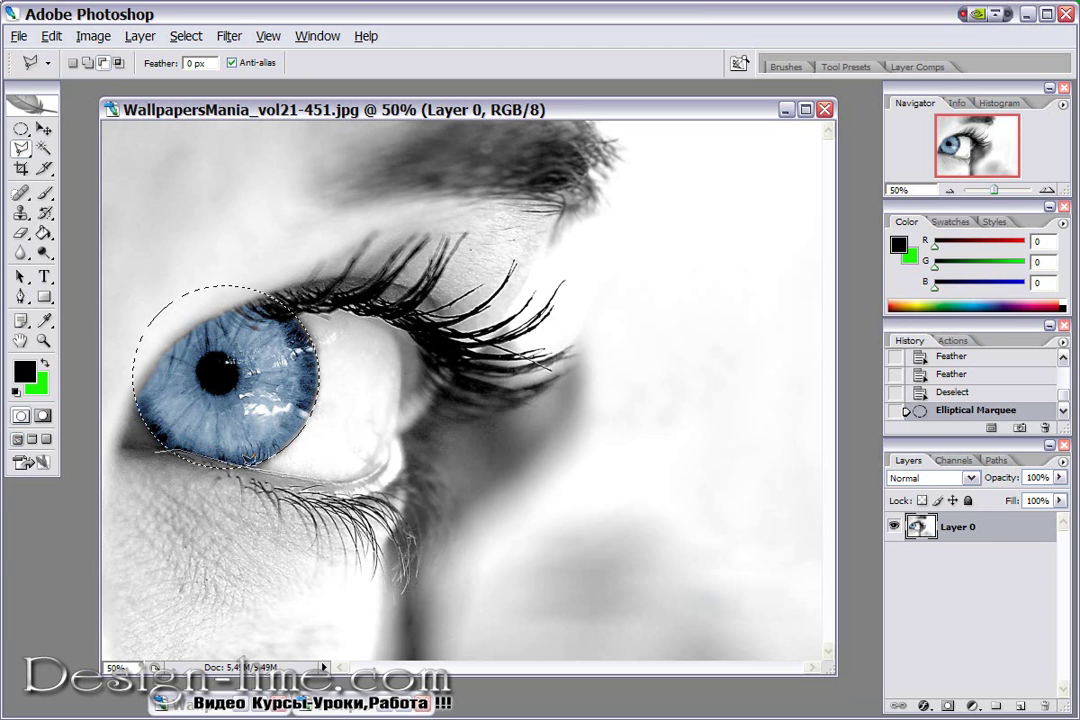
pyautogui.click(262, 463)
pyautogui.click(196, 481)
pyautogui.click(156, 451)
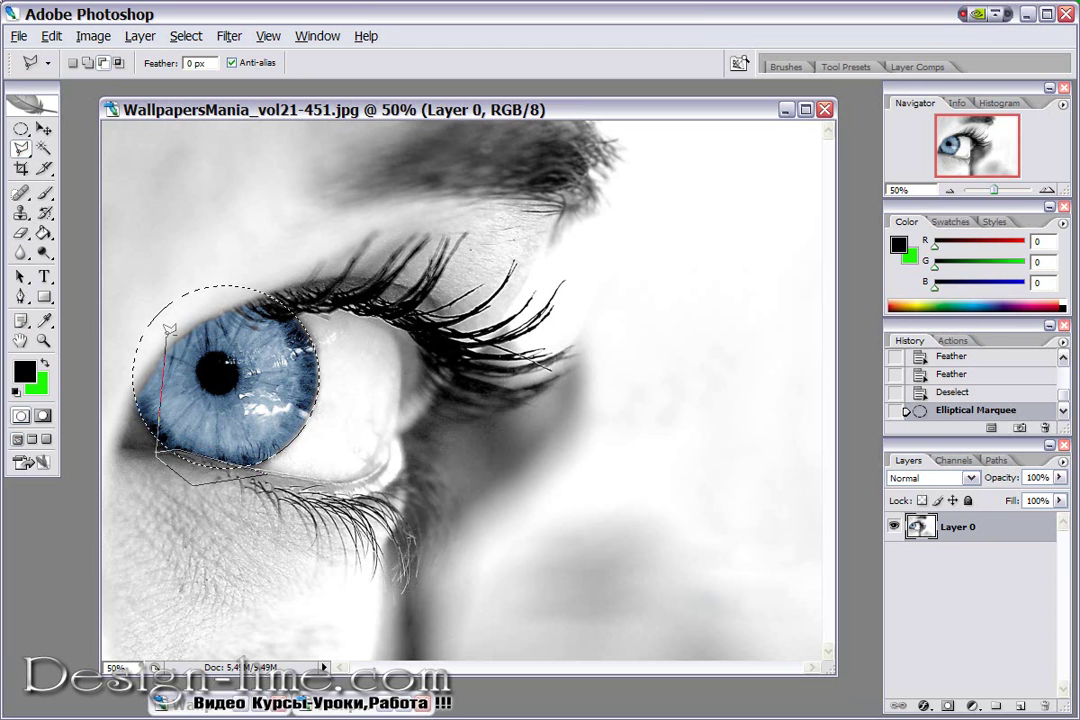
pyautogui.click(169, 328)
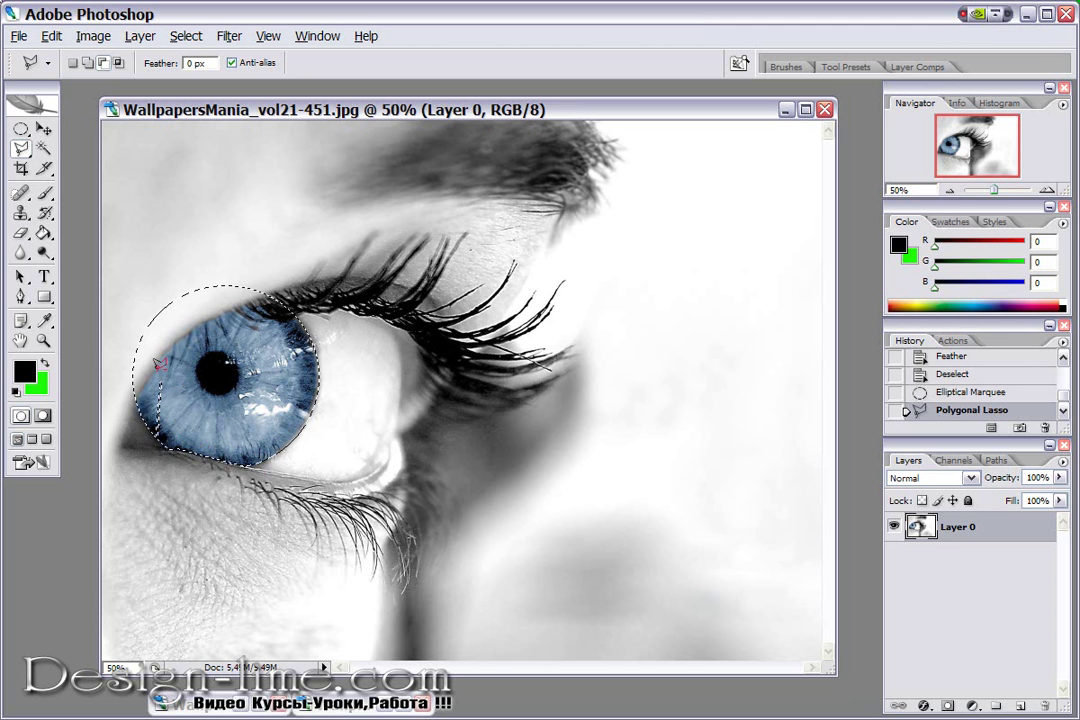
pyautogui.hotkey('ctrl', 'z')
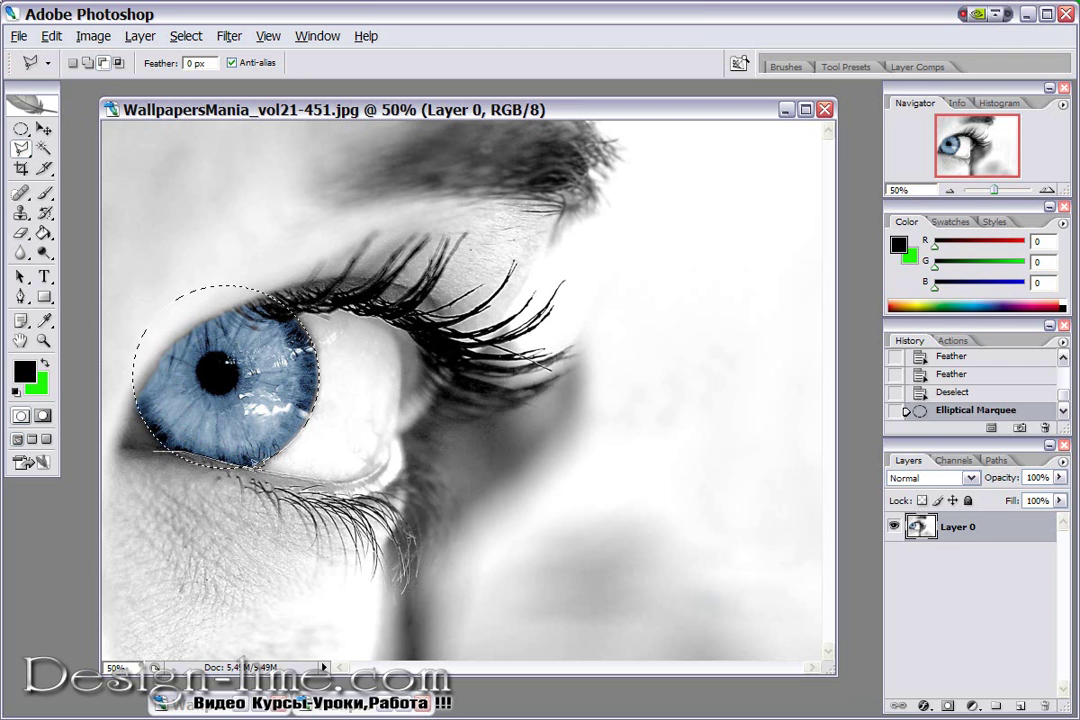
pyautogui.doubleClick(152, 420)
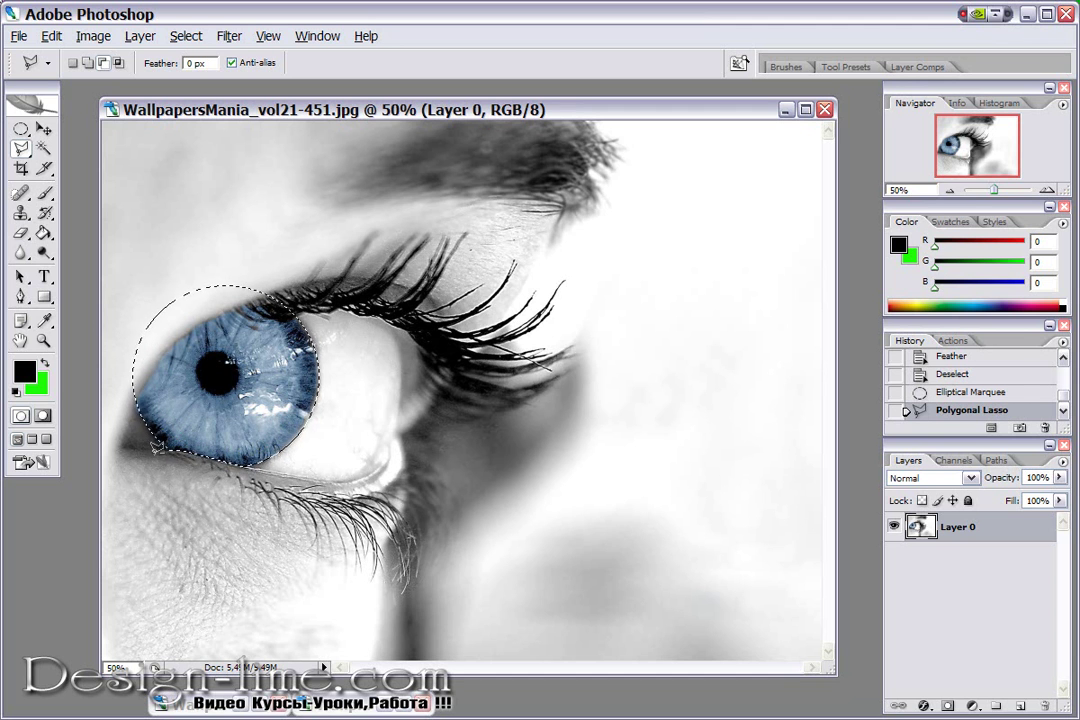
# Trim the upper eyelid and lash area from the iris selection with a polygonal outline
pyautogui.click(146, 330)
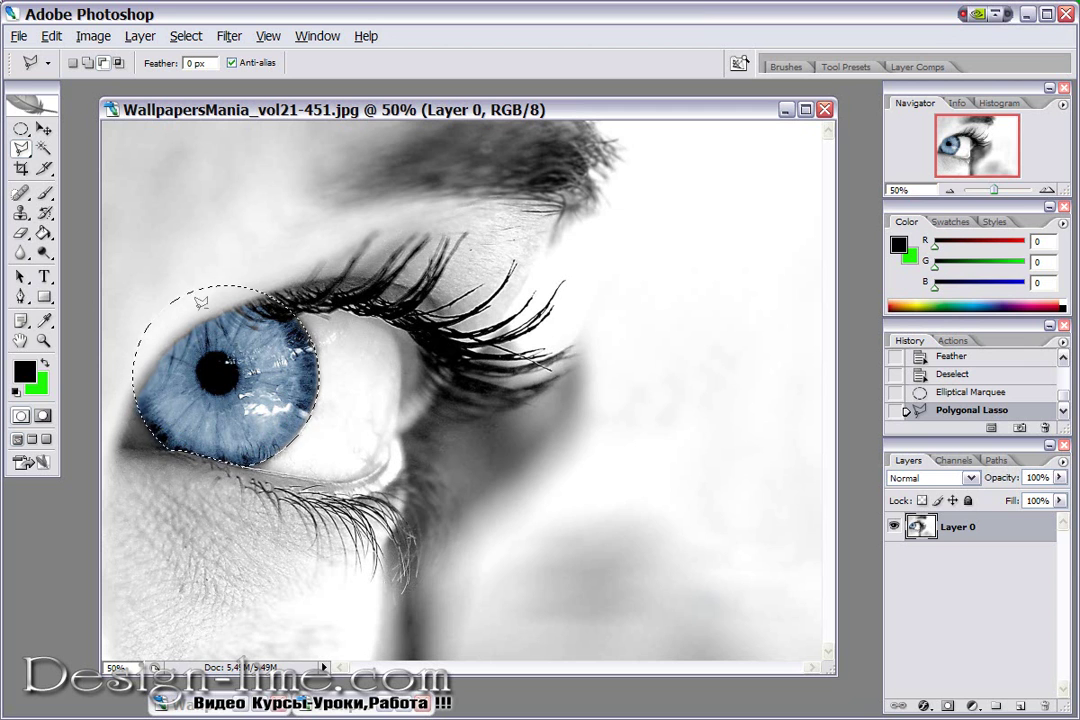
pyautogui.click(124, 412)
pyautogui.click(150, 366)
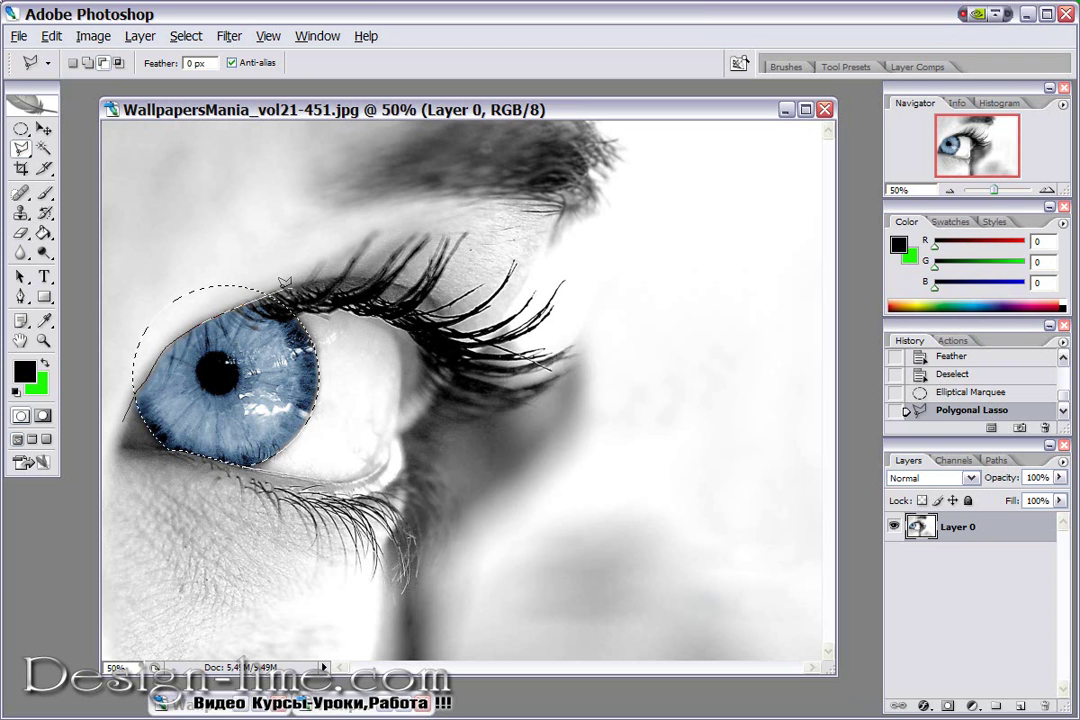
pyautogui.click(230, 255)
pyautogui.click(145, 244)
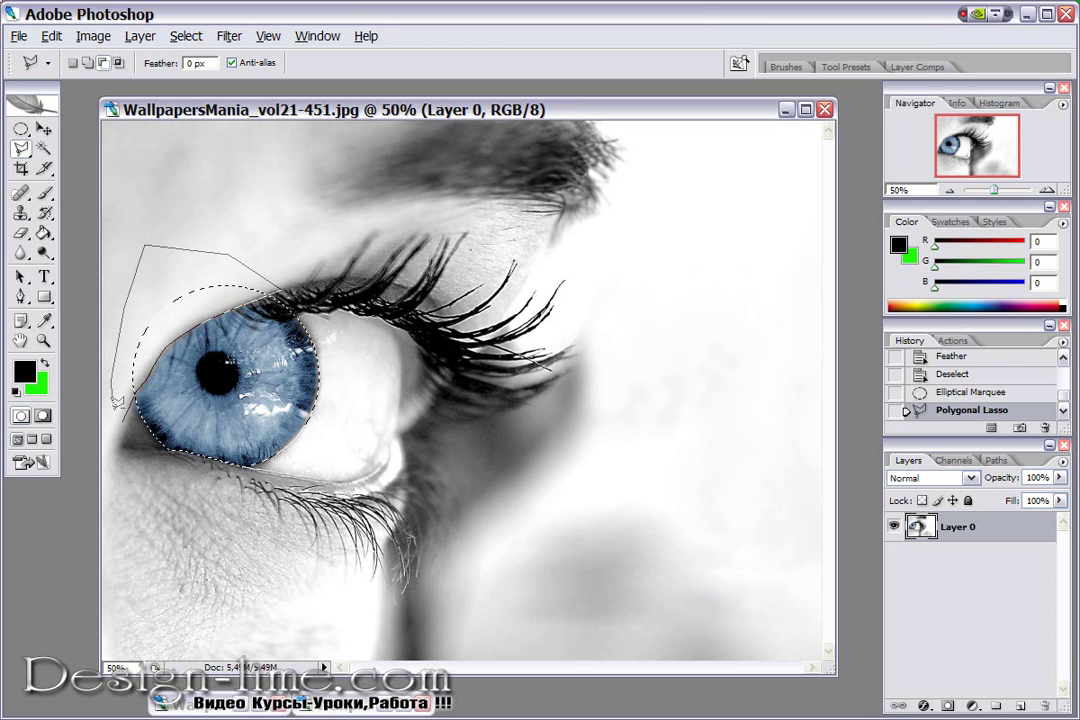
pyautogui.click(117, 402)
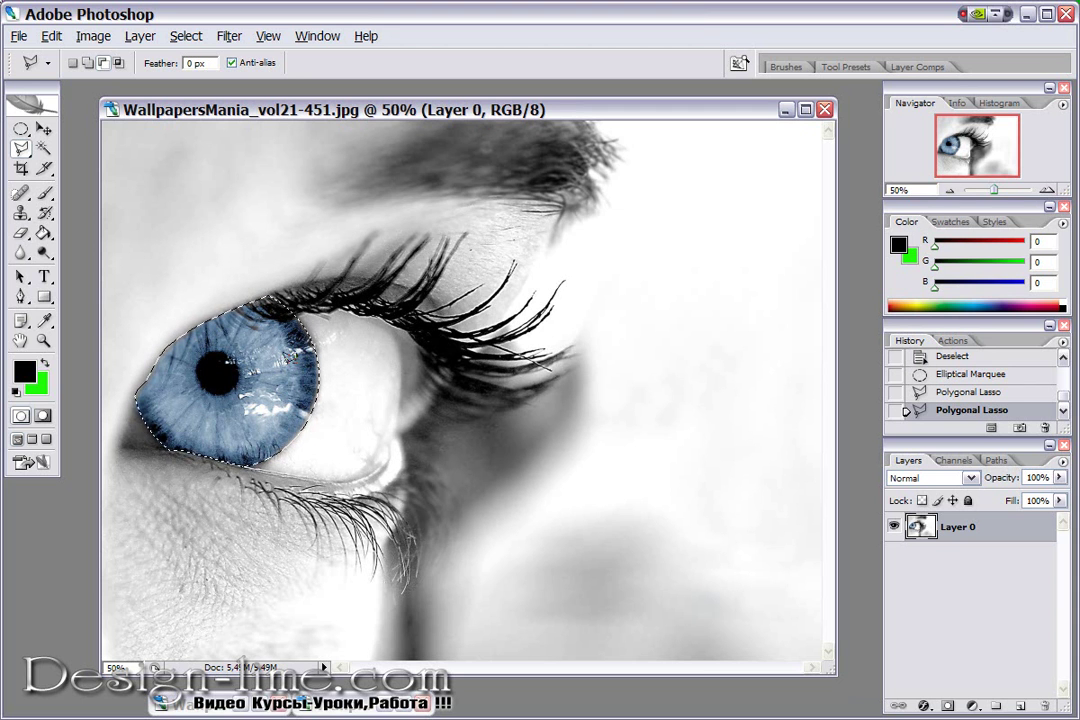
# Apply a 2-pixel feather radius to the iris selection
pyautogui.press('m')
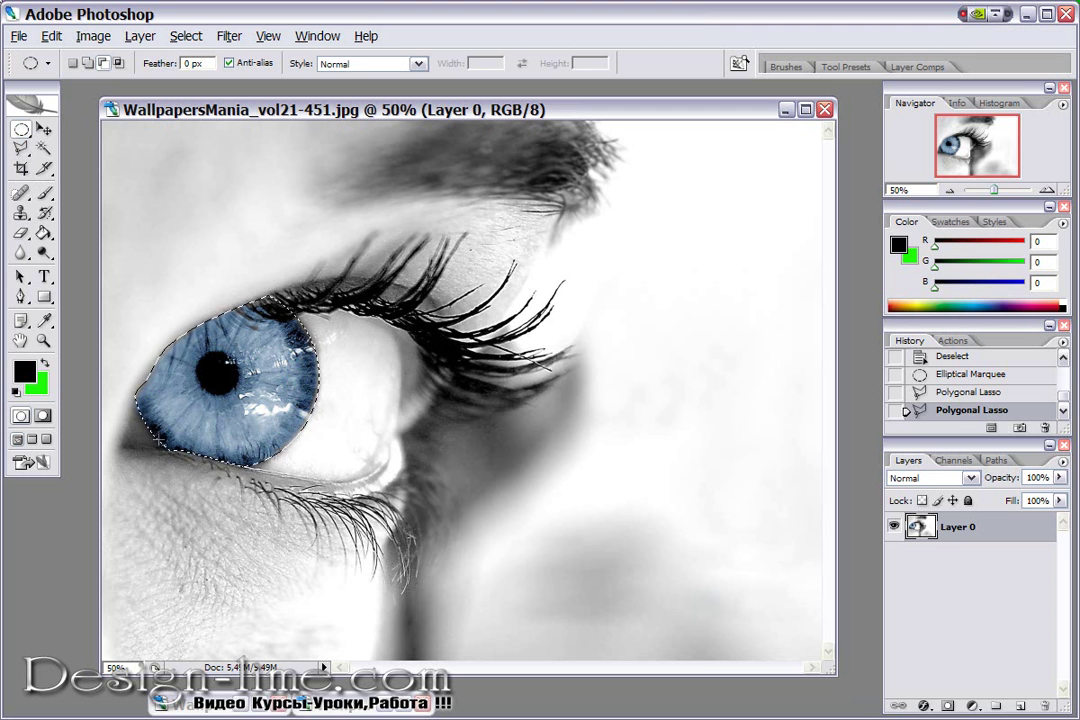
pyautogui.rightClick(282, 388)
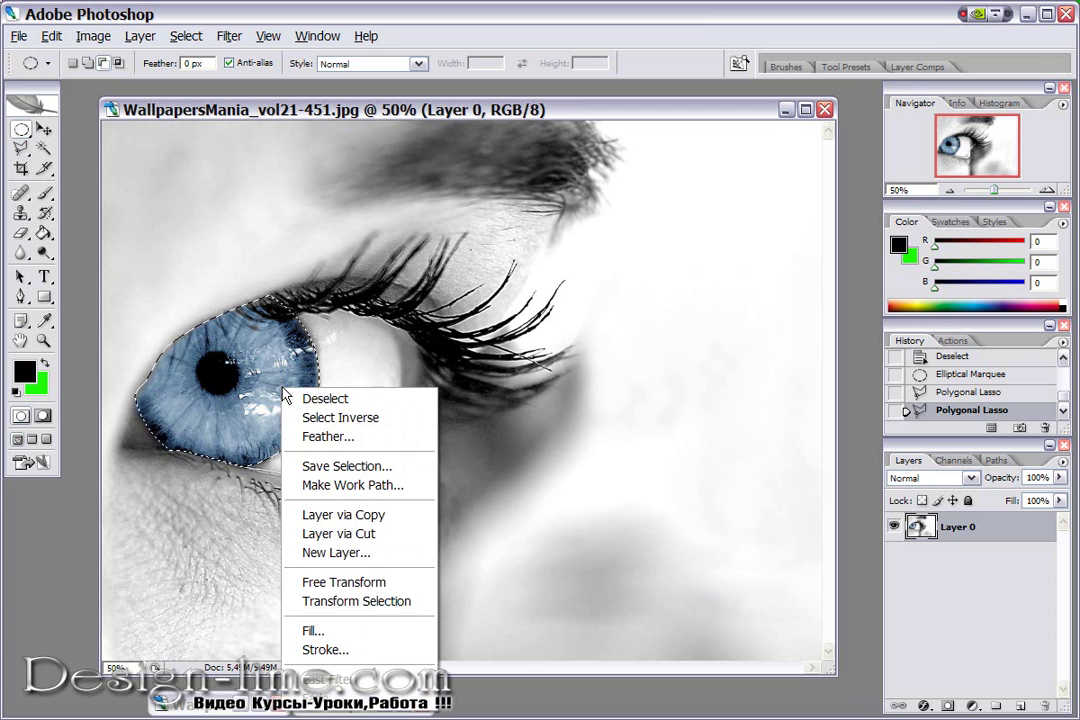
pyautogui.click(312, 440)
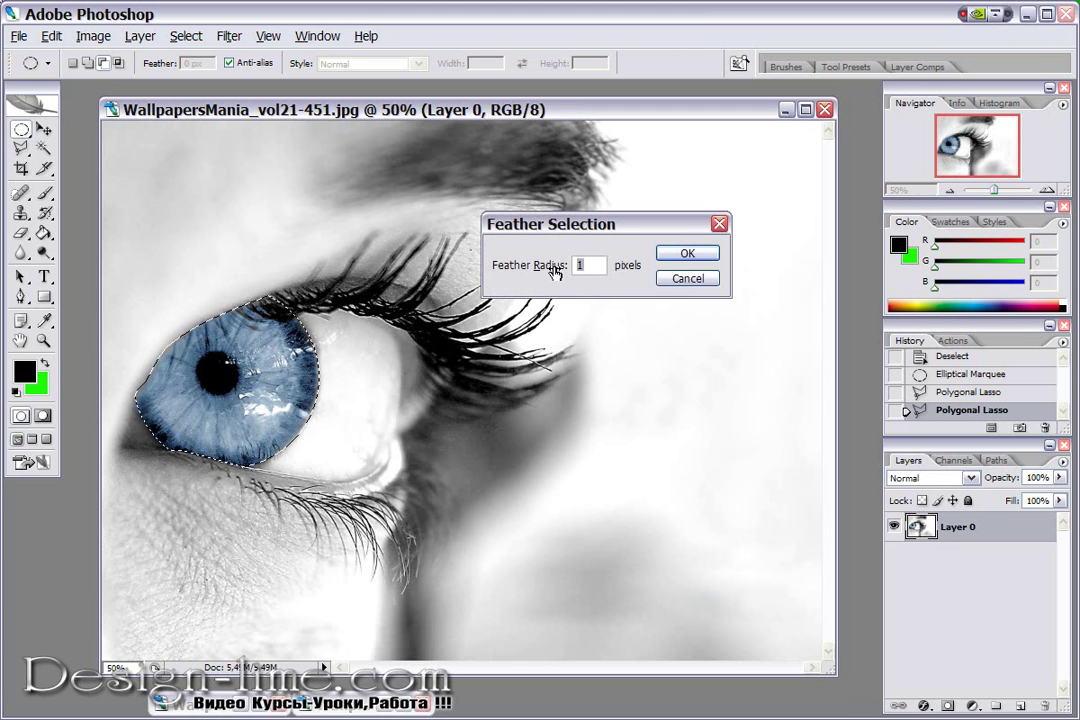
pyautogui.write('2')
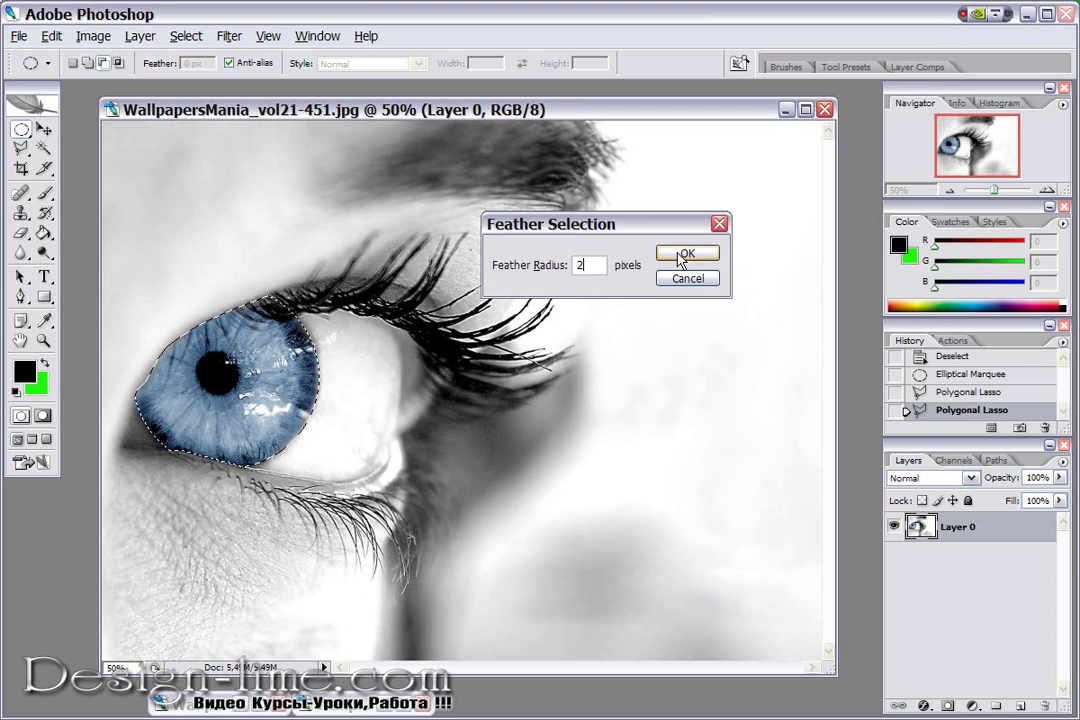
pyautogui.click(683, 253)
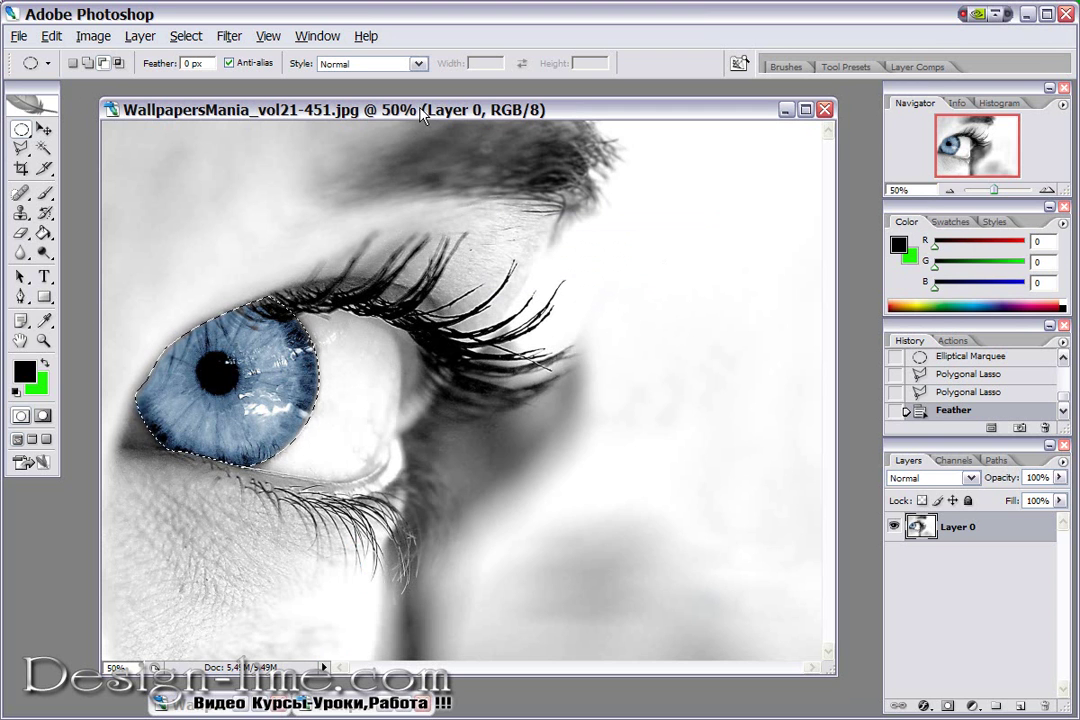
pyautogui.moveTo(422, 115); pyautogui.dragTo(396, 104)
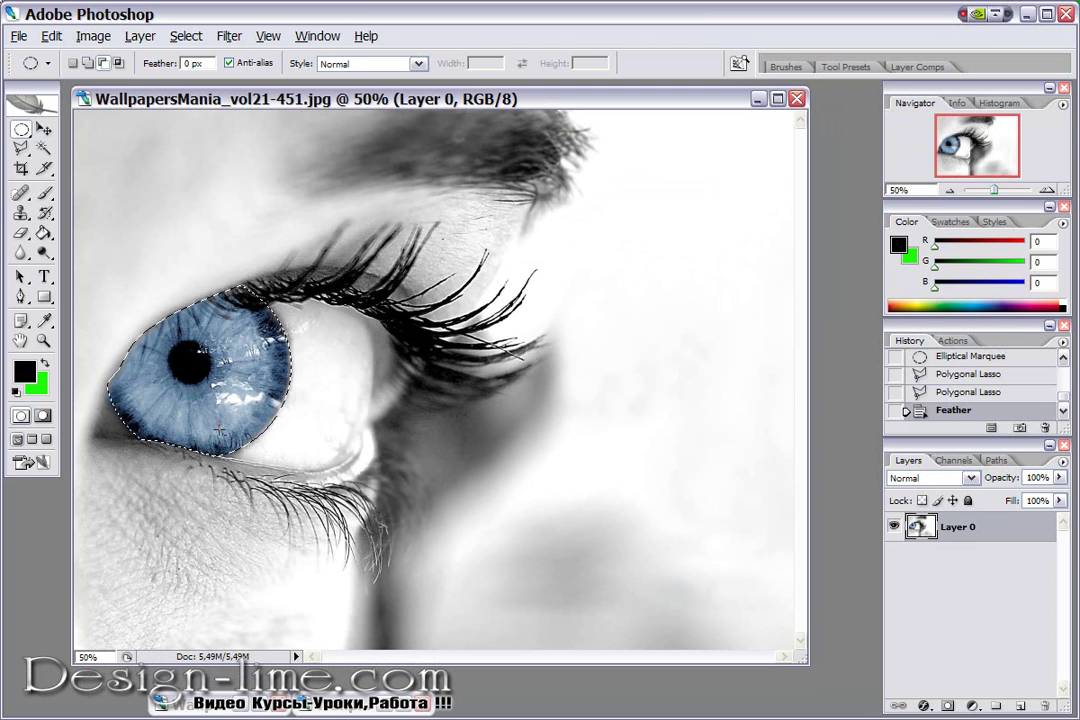
# Use Hue/Saturation to turn the iris amber-brown with Hue -180 and Saturation +34
pyautogui.click(93, 36)
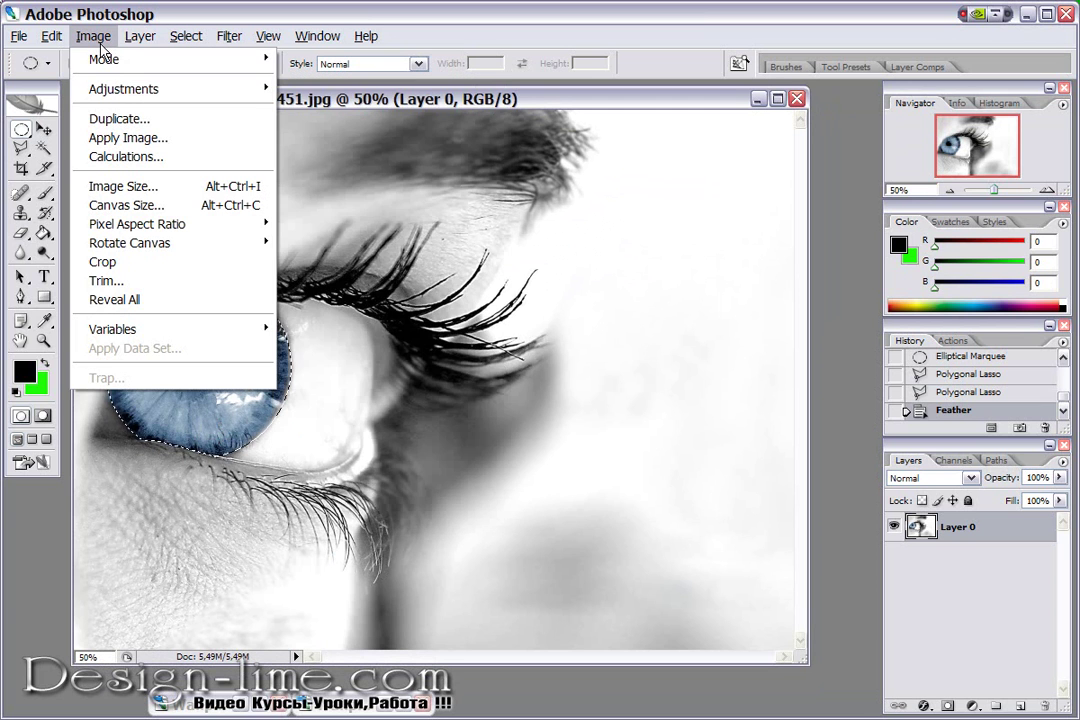
pyautogui.moveTo(124, 89)
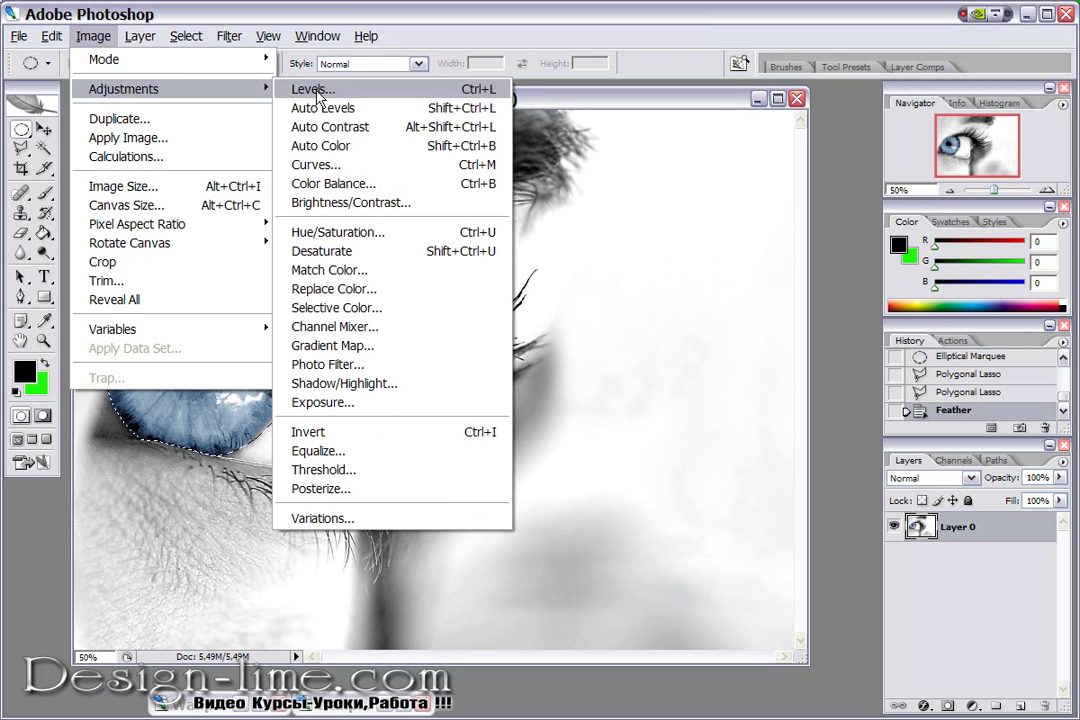
pyautogui.click(360, 240)
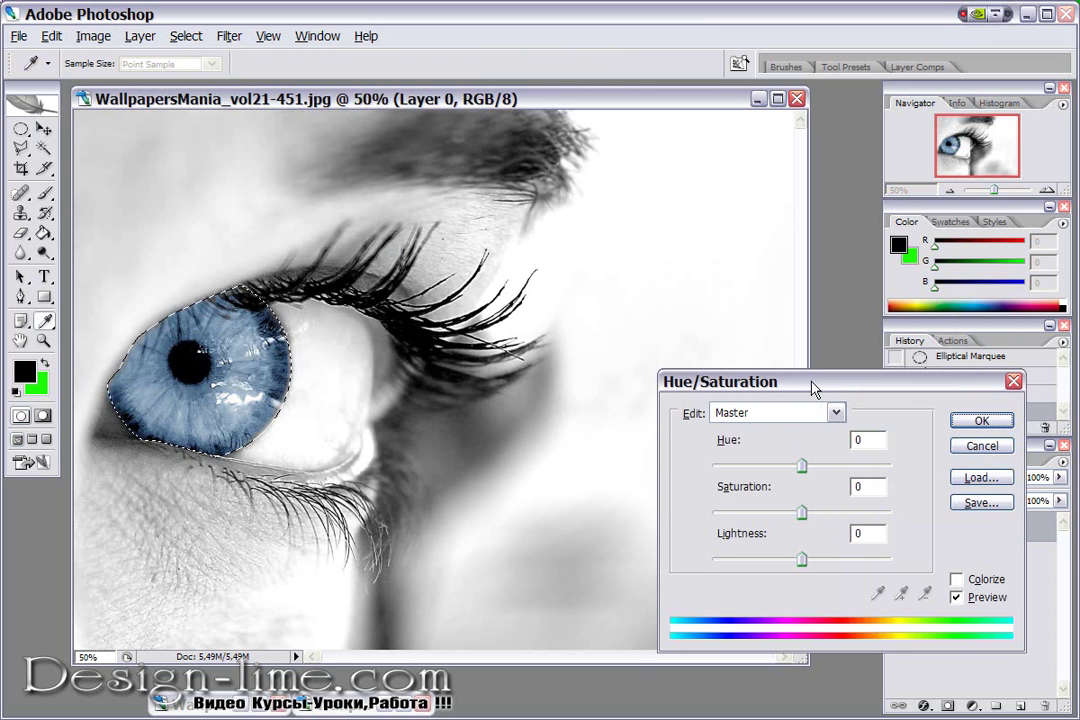
pyautogui.moveTo(812, 388); pyautogui.dragTo(579, 177)
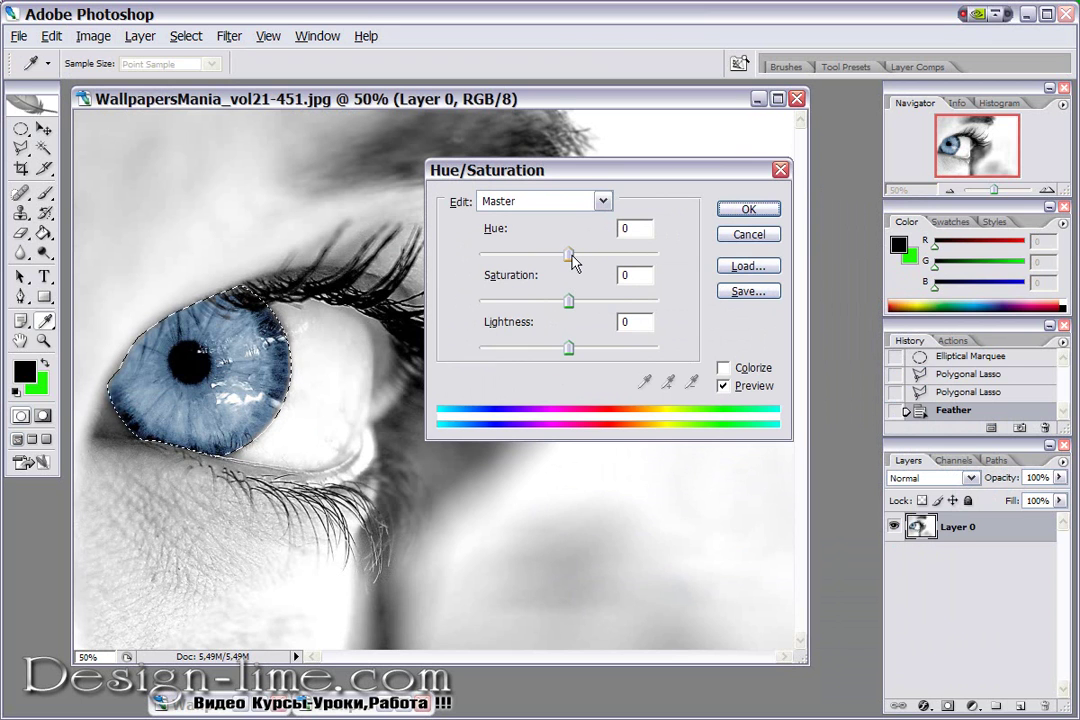
pyautogui.moveTo(569, 254); pyautogui.dragTo(640, 260)
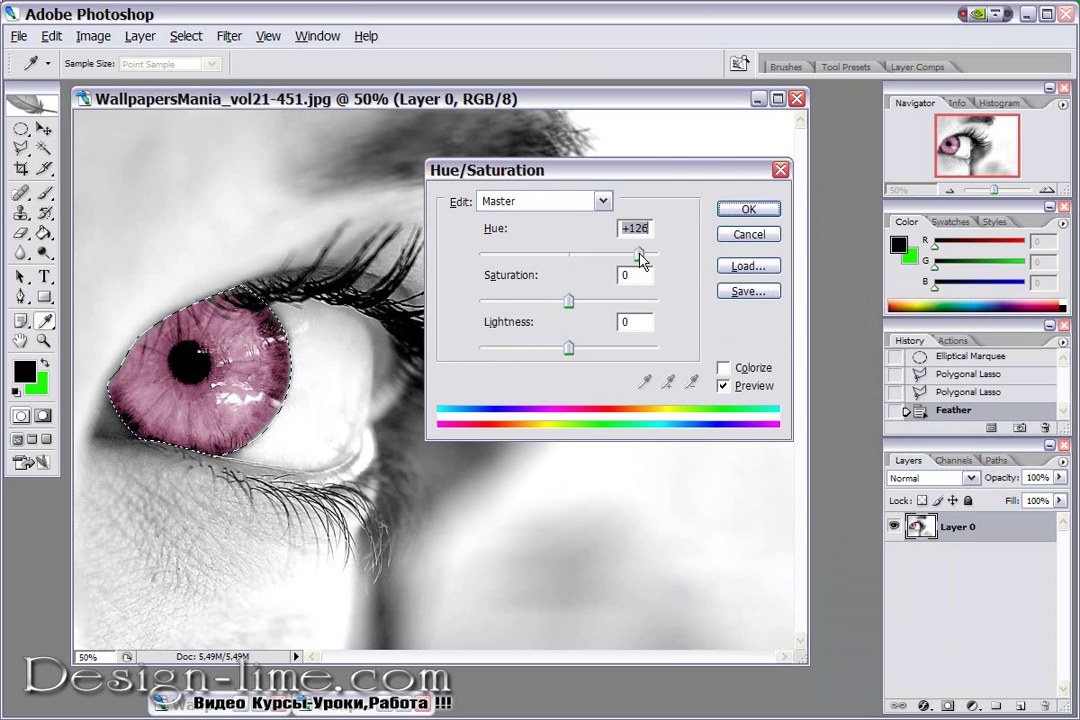
pyautogui.moveTo(569, 301)
pyautogui.mouseDown()
pyautogui.moveTo(468, 306)
pyautogui.moveTo(542, 328)
pyautogui.moveTo(698, 330)
pyautogui.moveTo(485, 352)
pyautogui.moveTo(620, 352)
pyautogui.moveTo(552, 355)
pyautogui.moveTo(570, 351)
pyautogui.mouseUp()
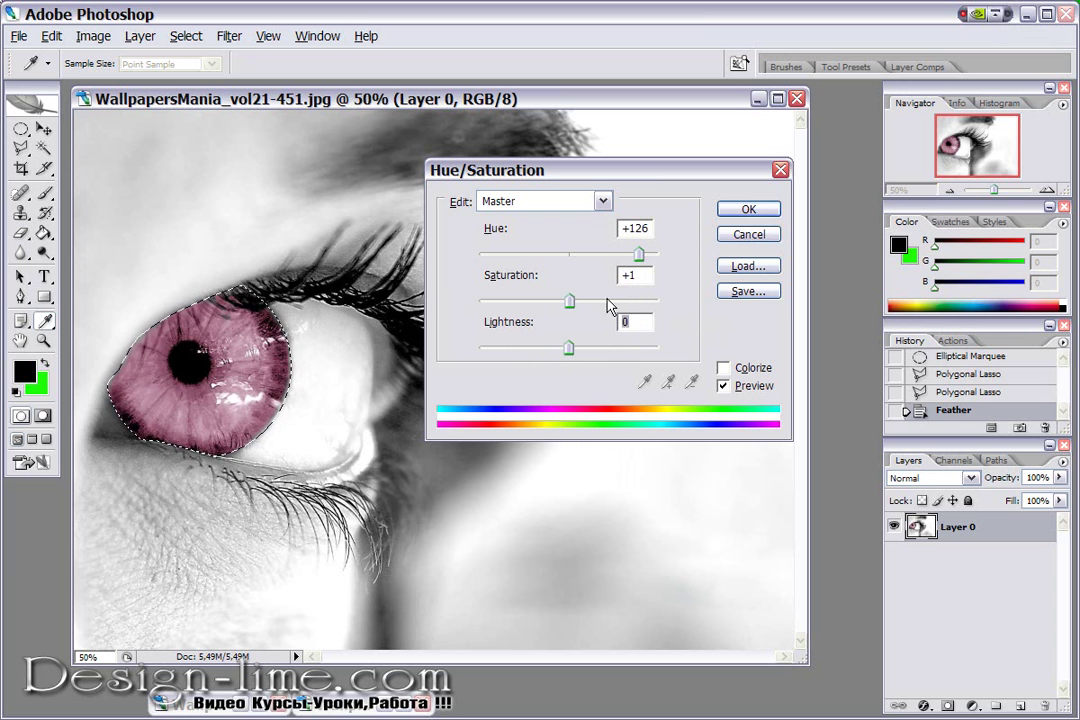
pyautogui.moveTo(568, 301)
pyautogui.mouseDown()
pyautogui.moveTo(624, 301)
pyautogui.moveTo(598, 301)
pyautogui.mouseUp()
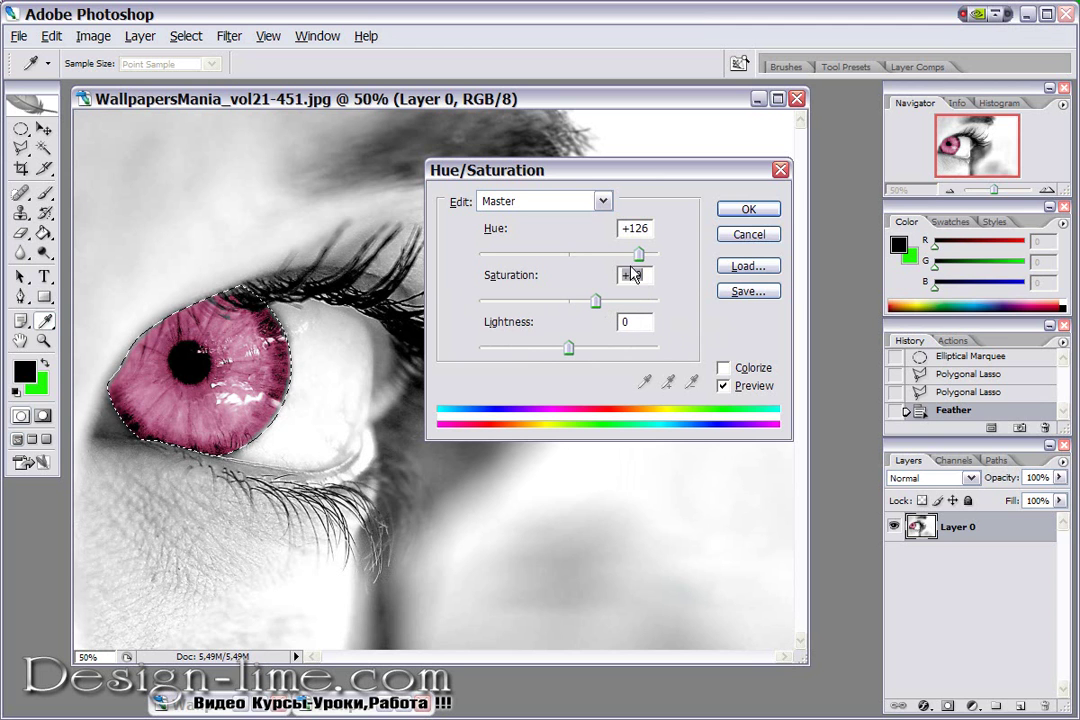
pyautogui.moveTo(637, 254); pyautogui.dragTo(478, 255)
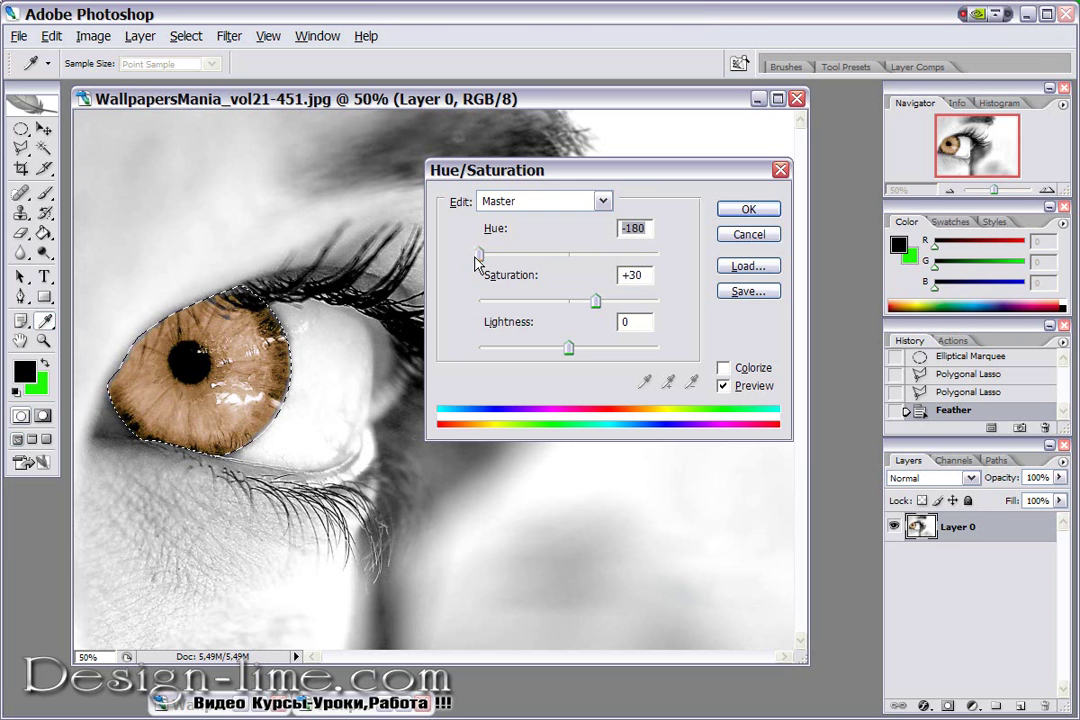
pyautogui.moveTo(596, 302)
pyautogui.mouseDown()
pyautogui.moveTo(586, 302)
pyautogui.moveTo(605, 304)
pyautogui.mouseUp()
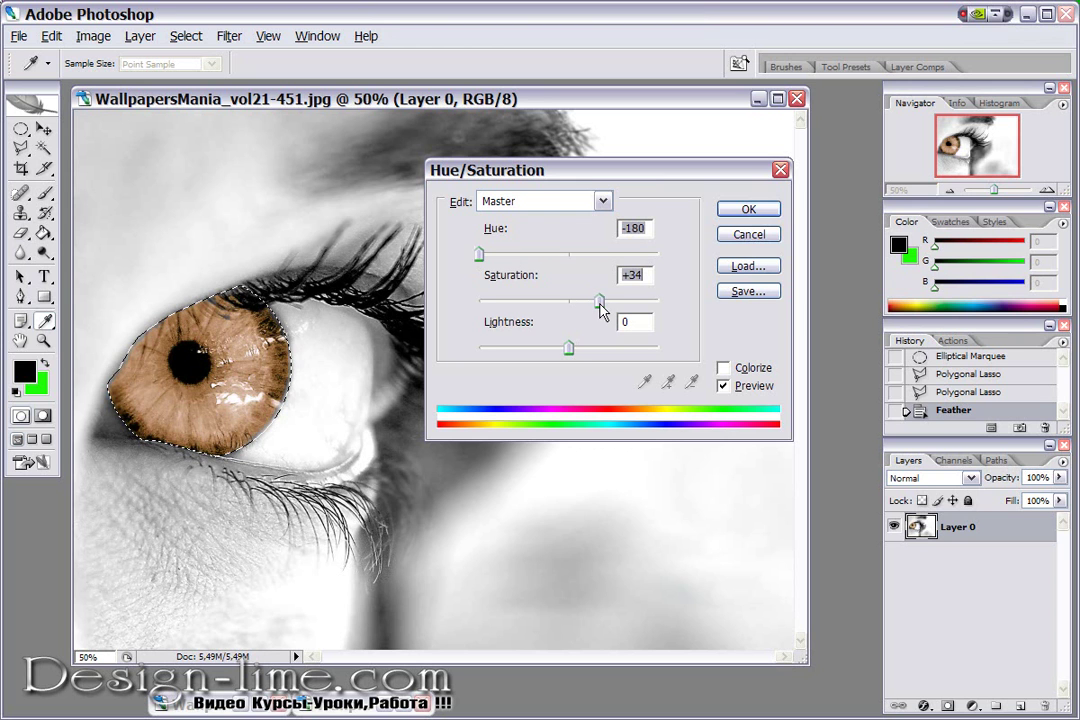